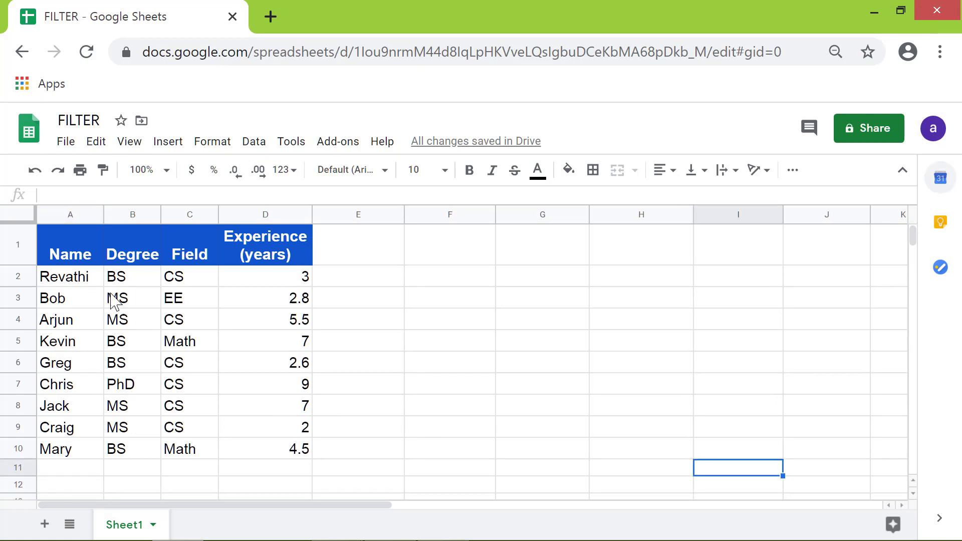
- Copy the header row A1:D1 into F1:I1
drag(85, 255, 289, 250)
right_click(287, 245)
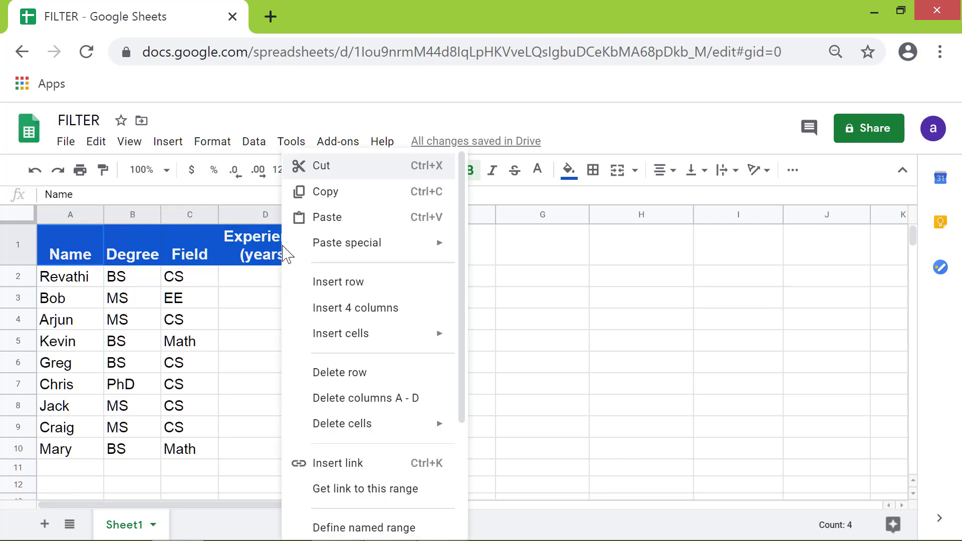
click(333, 196)
right_click(413, 252)
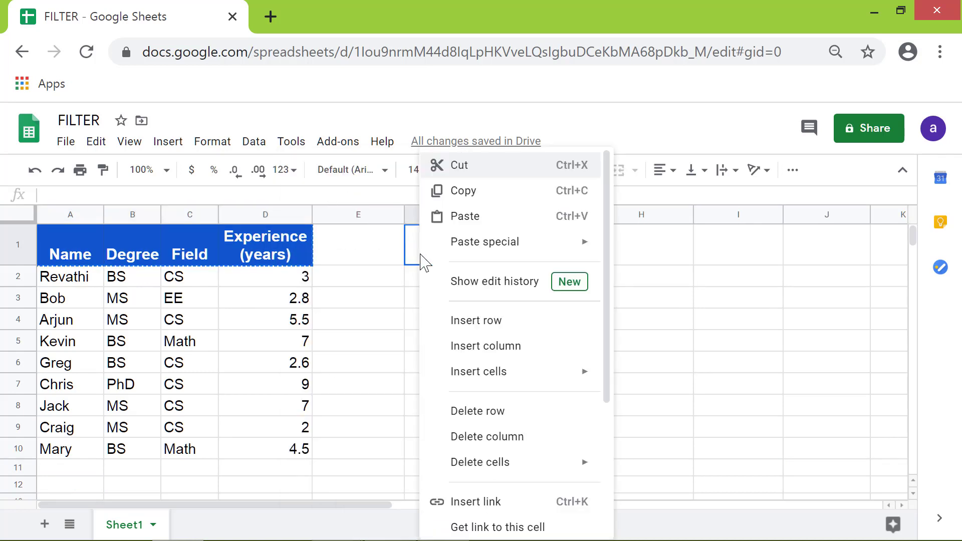
click(461, 216)
- Shrink column E to a thin gap, fill F1:I1 dark orange, and narrow columns F–I
drag(411, 215, 340, 219)
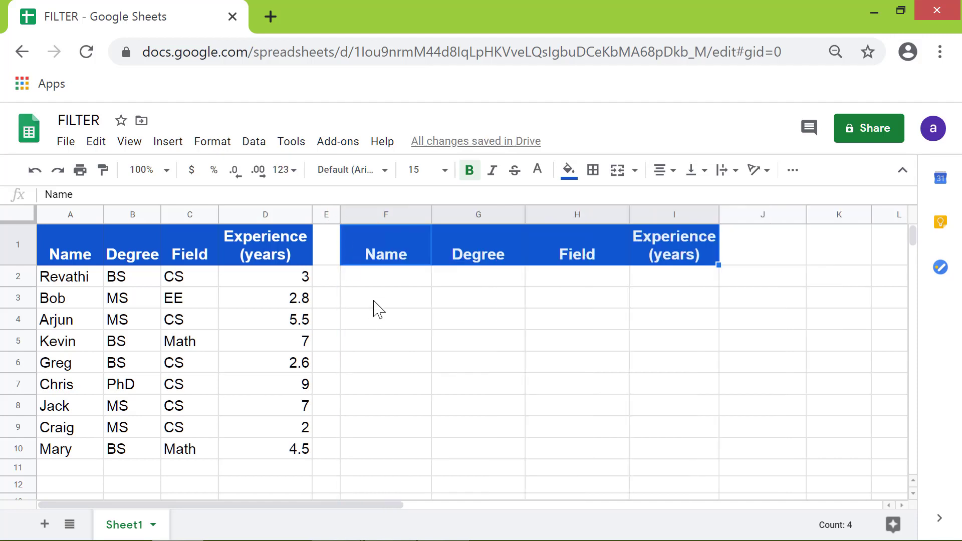
click(569, 171)
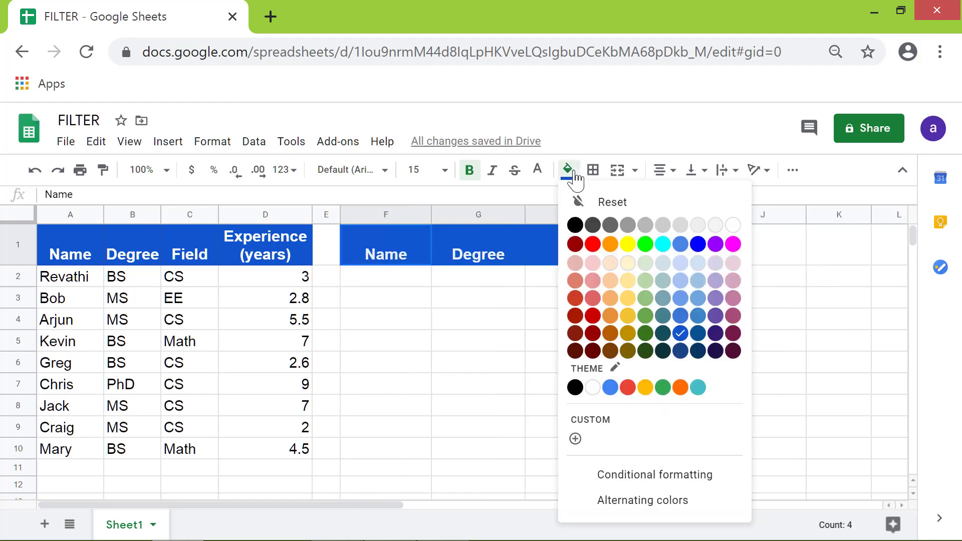
click(610, 333)
drag(432, 219, 410, 219)
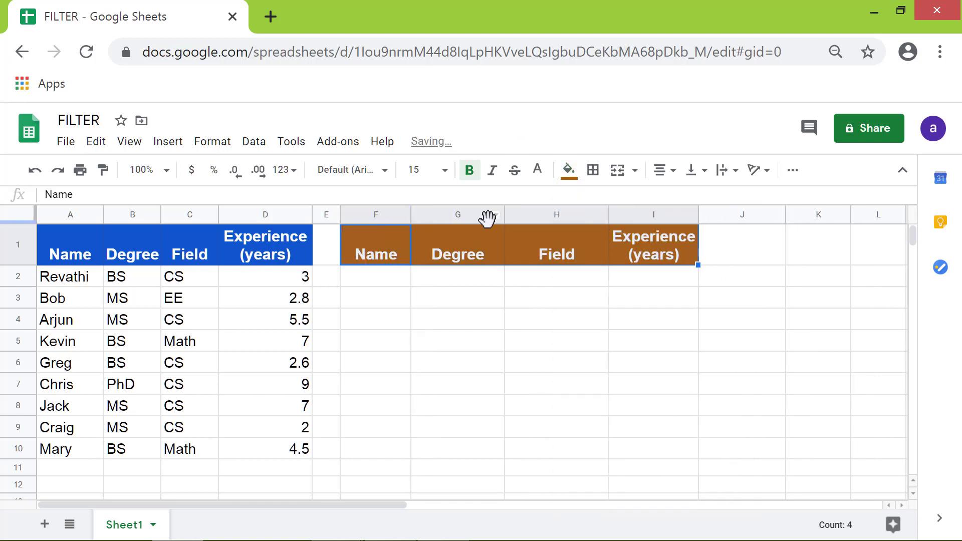
drag(504, 215, 486, 215)
drag(485, 215, 476, 214)
drag(581, 214, 545, 215)
click(661, 253)
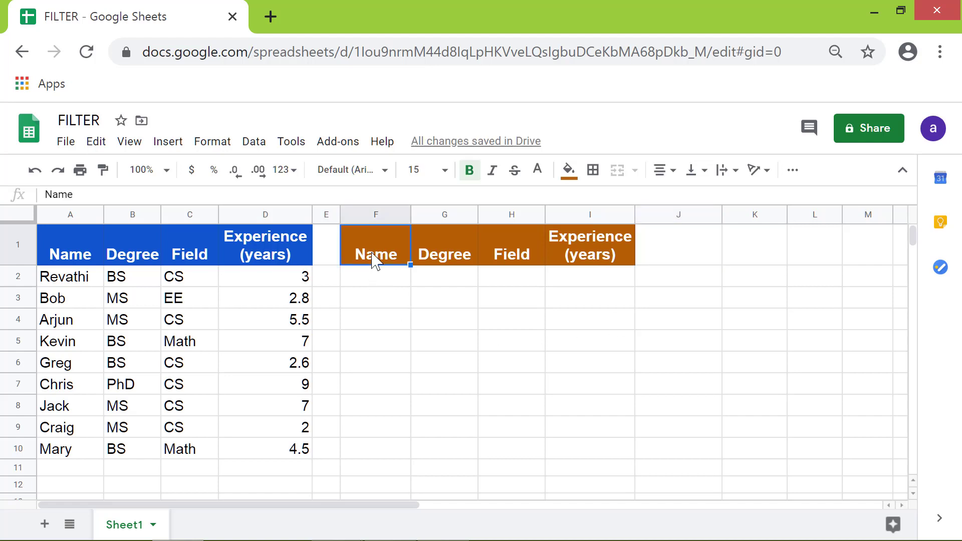
- Copy the brown headers F1:I1 into K1:N1
drag(375, 256, 593, 254)
right_click(600, 253)
click(638, 193)
click(732, 258)
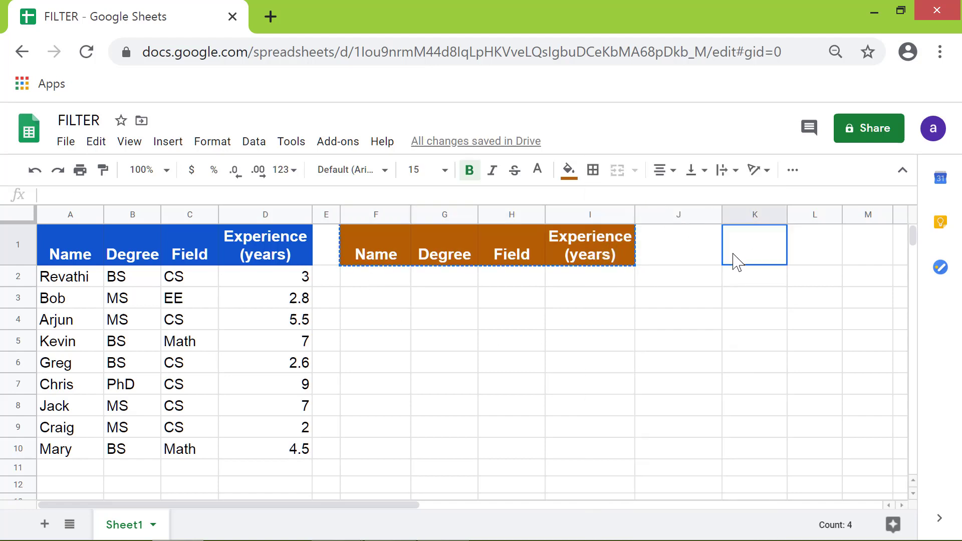
right_click(754, 245)
click(769, 221)
- Narrow columns J and E, and give K1:N1 a yellow fill with black text
drag(722, 215, 650, 215)
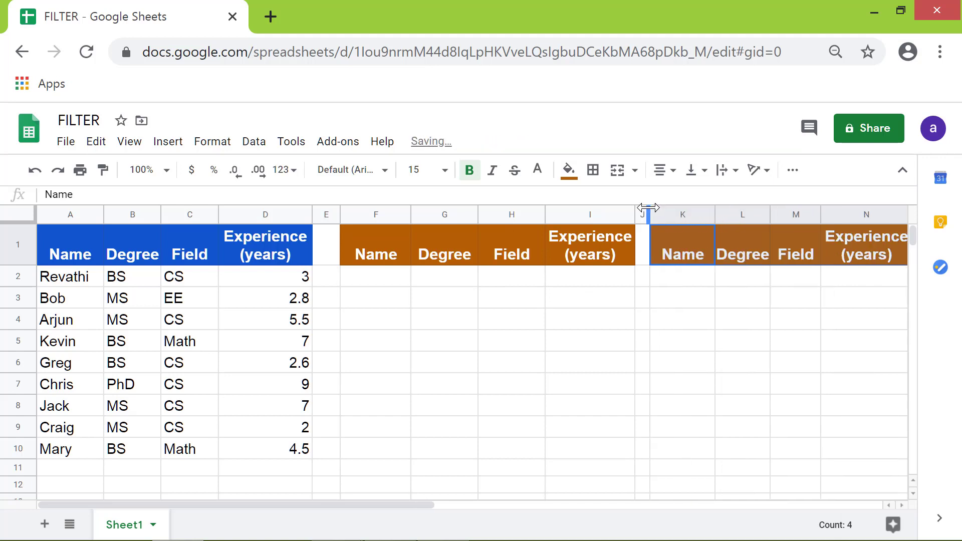
drag(340, 210, 335, 206)
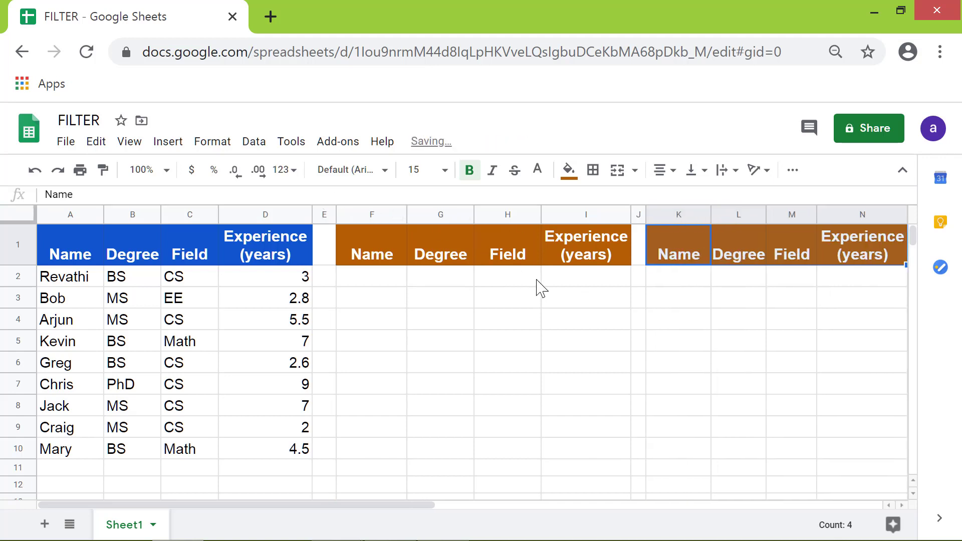
click(568, 169)
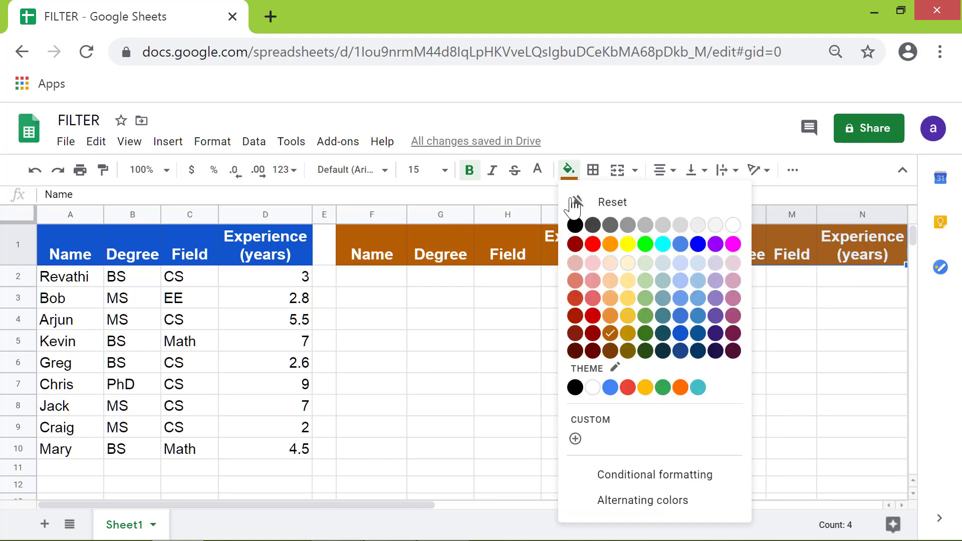
click(628, 245)
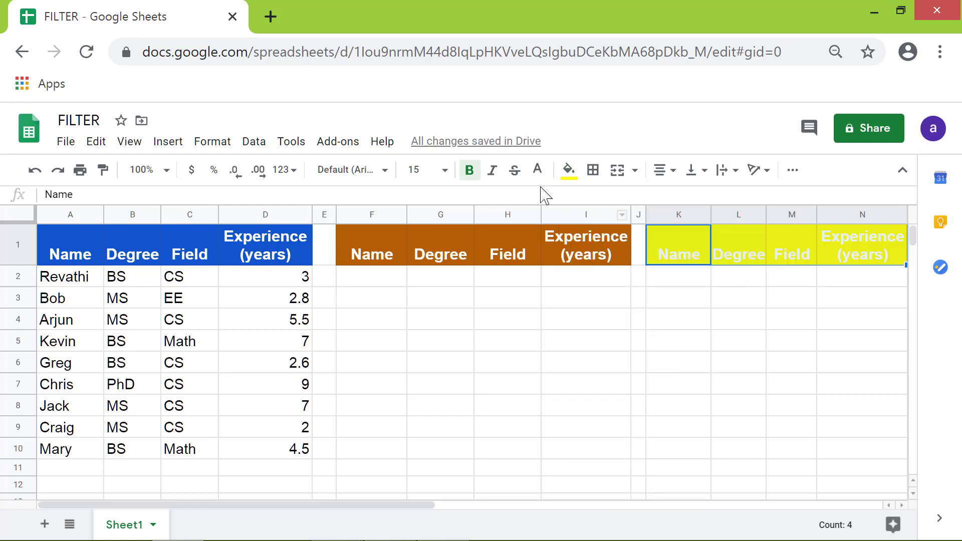
click(537, 170)
click(544, 225)
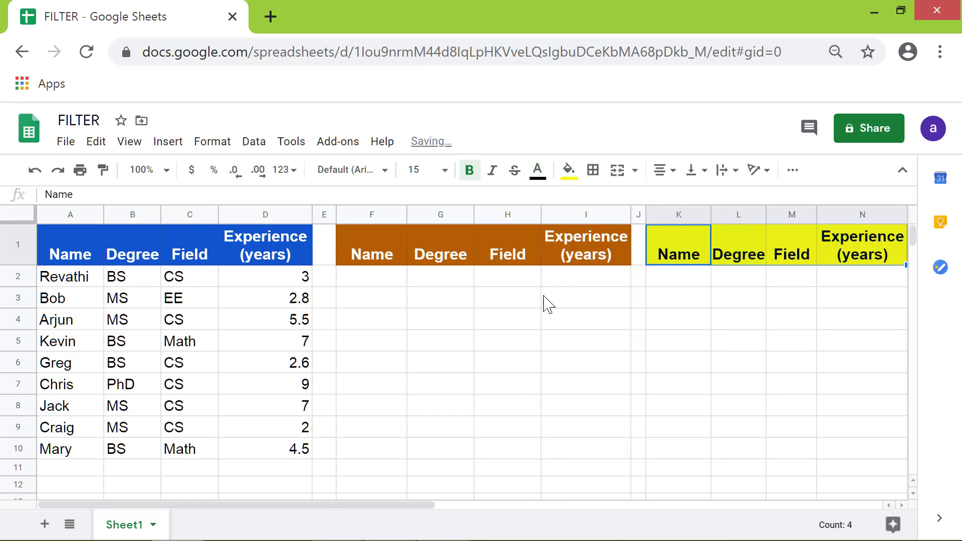
click(401, 300)
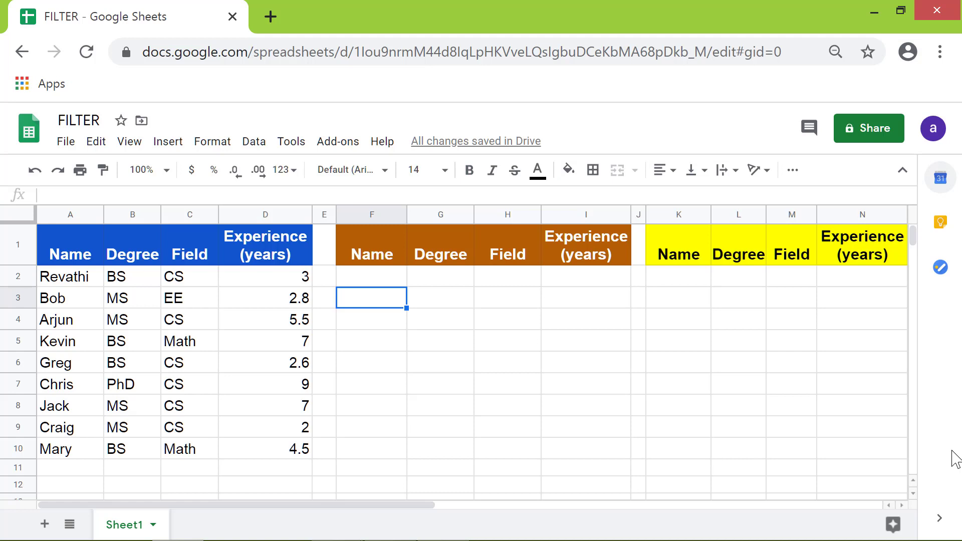
- Enter 'MS' in G2 and 'CS' in H2 as the Degree and Field criteria
click(441, 278)
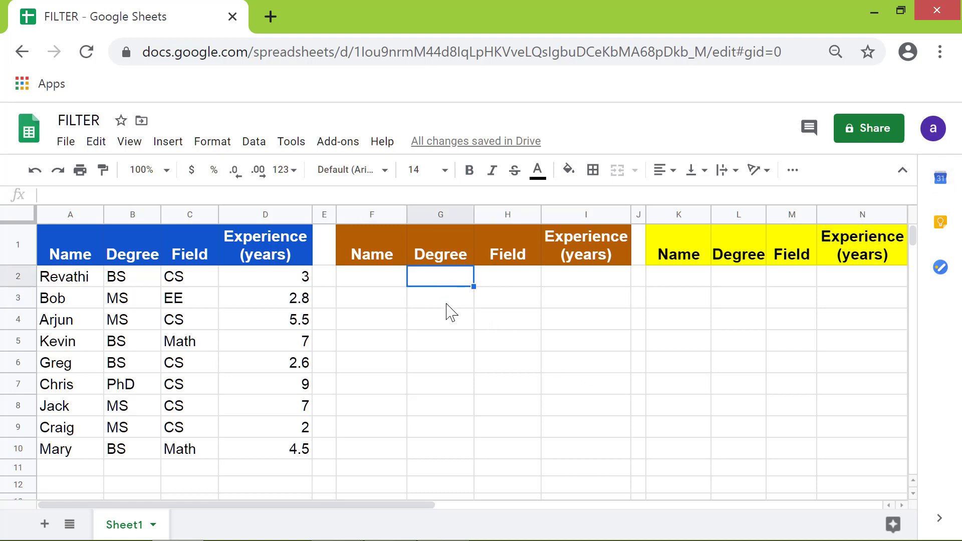
text(MS)
key(Tab)
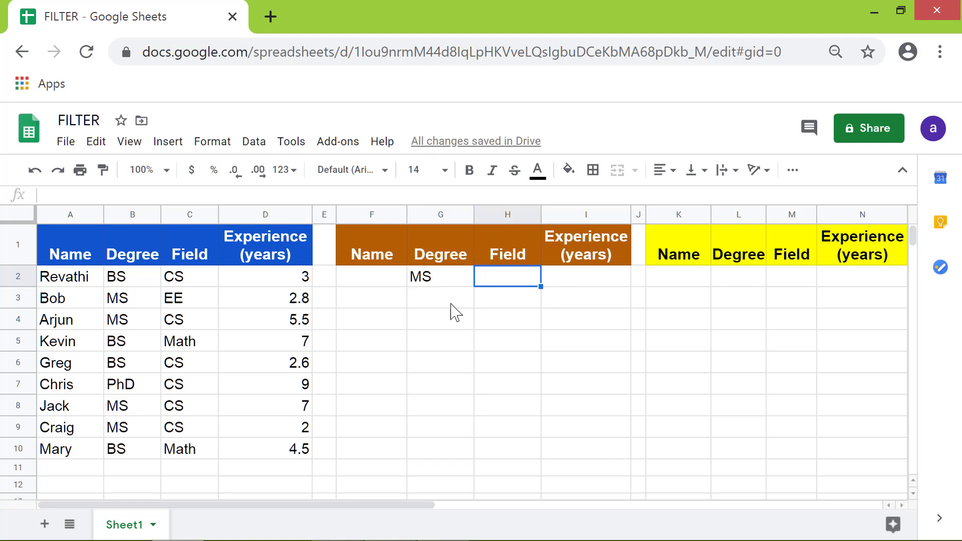
text(CS)
key(Return)
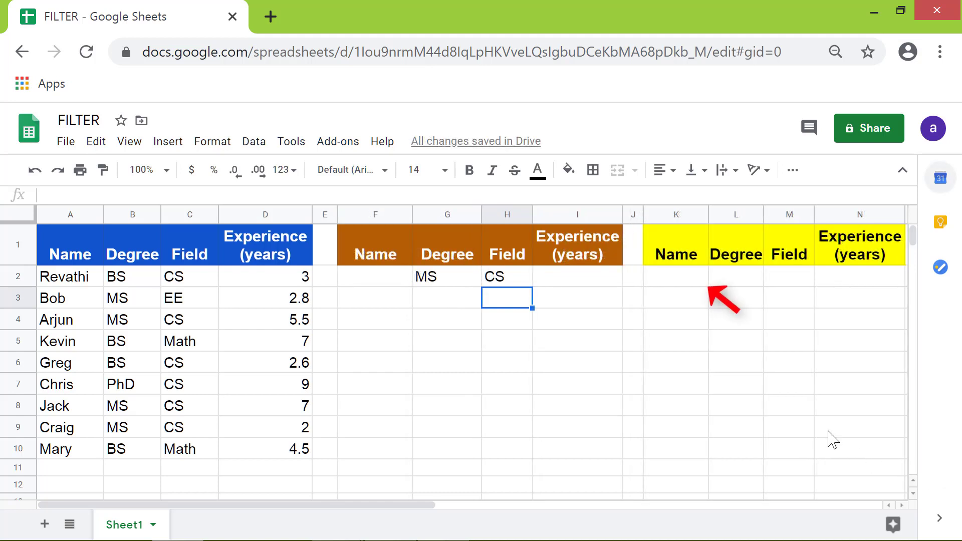
- Begin =FILTER(A2:D10, in K2 with the employee table as source
click(673, 280)
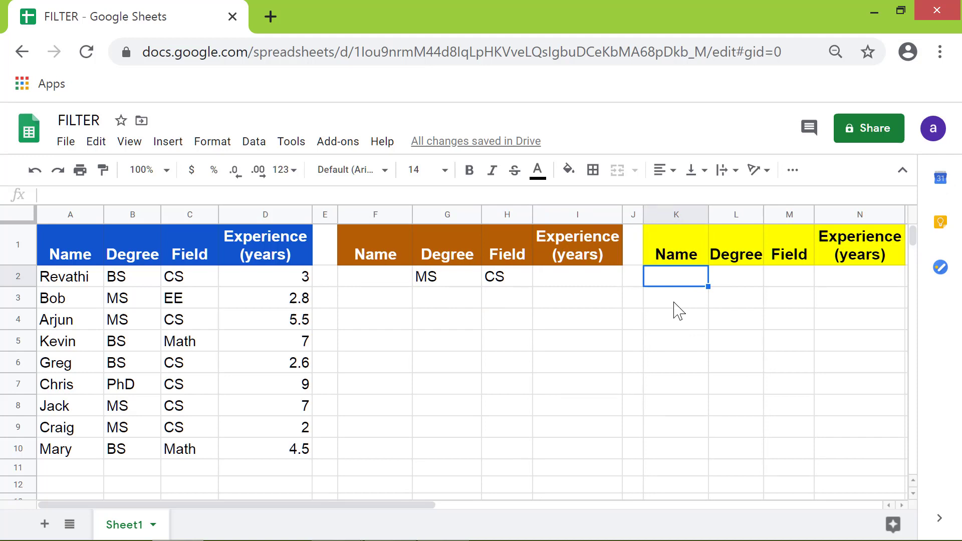
text(=fi)
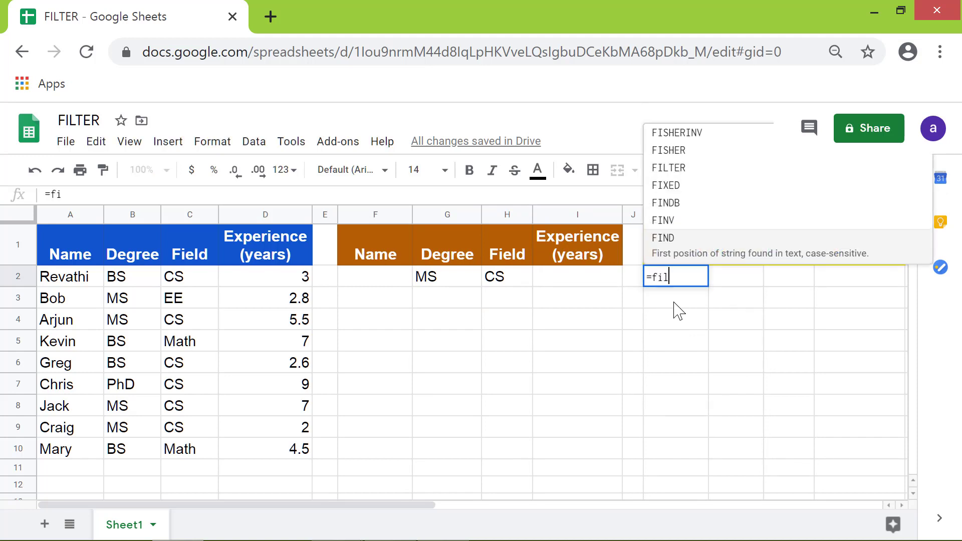
text(l)
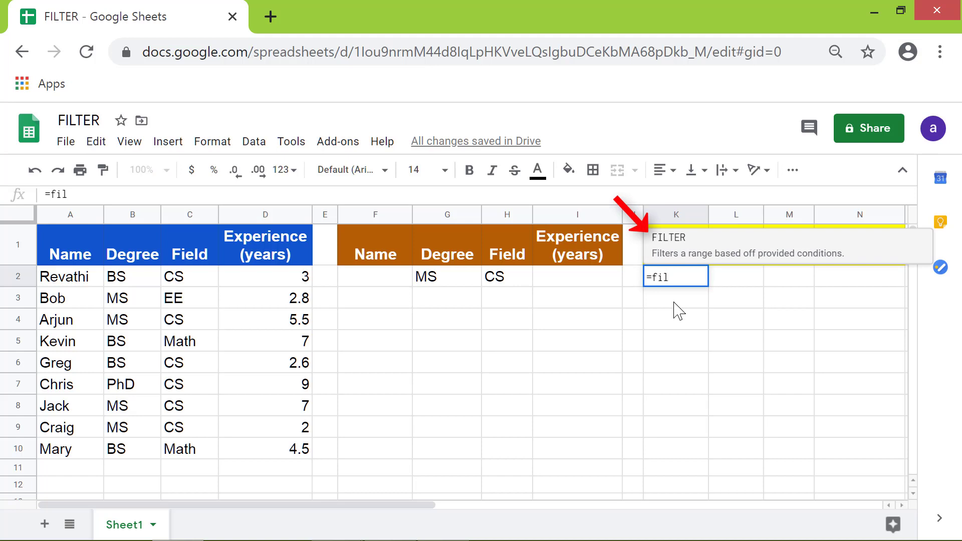
click(688, 248)
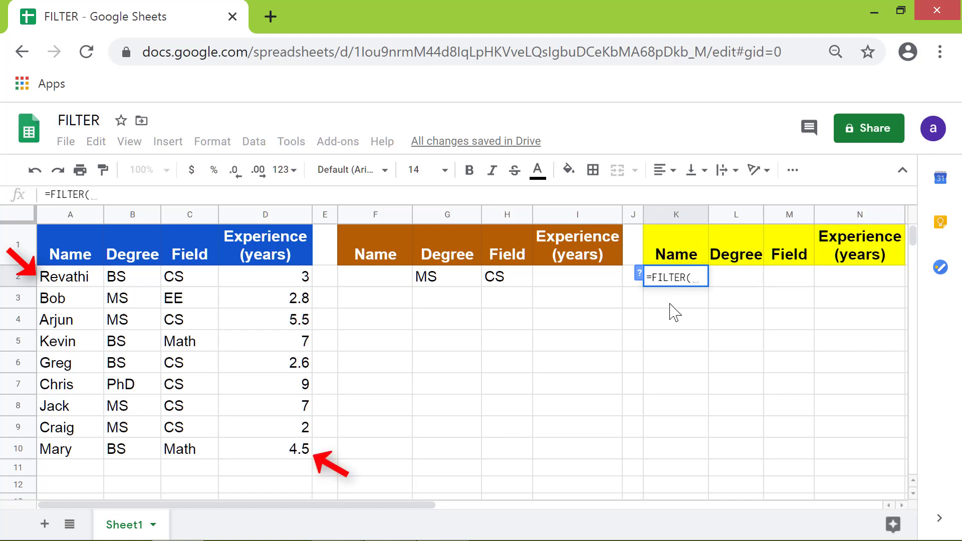
click(83, 280)
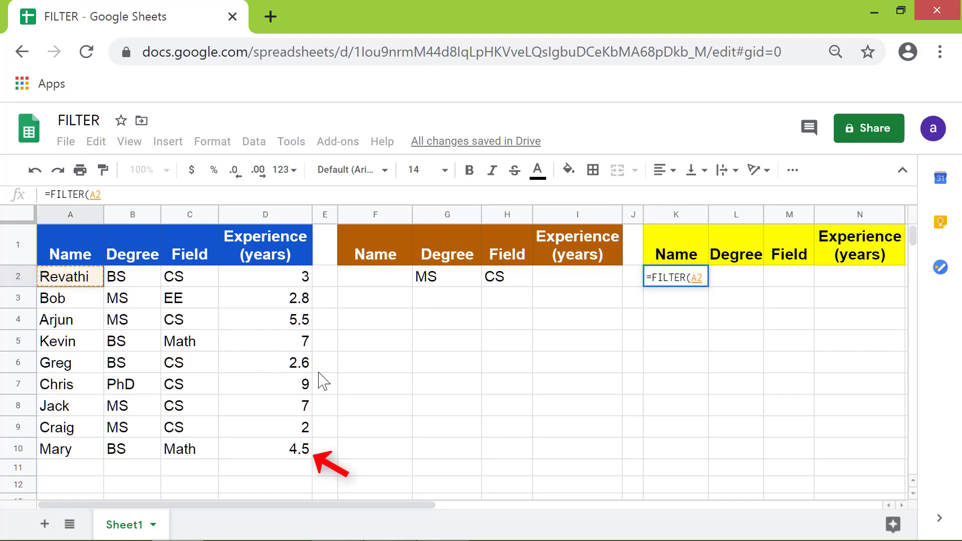
shift+click(284, 452)
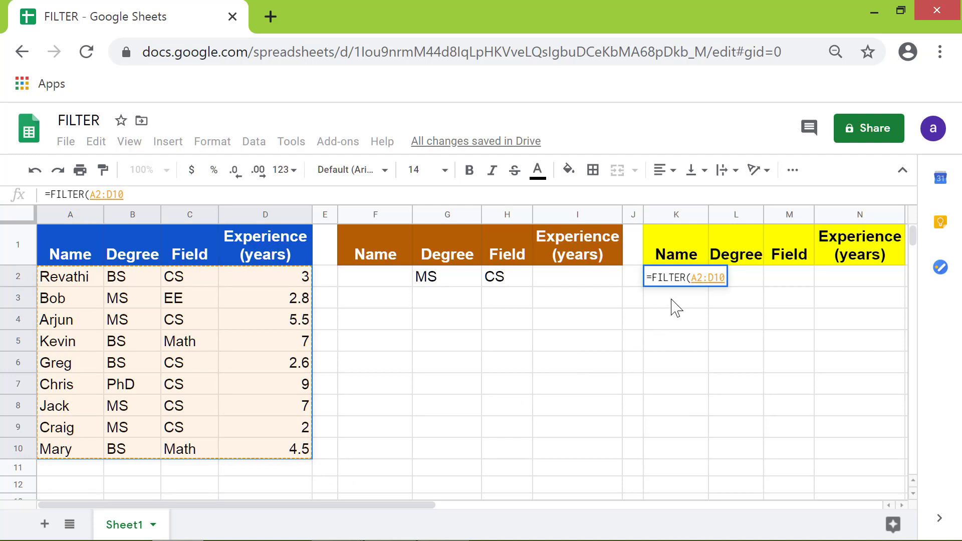
text(,)
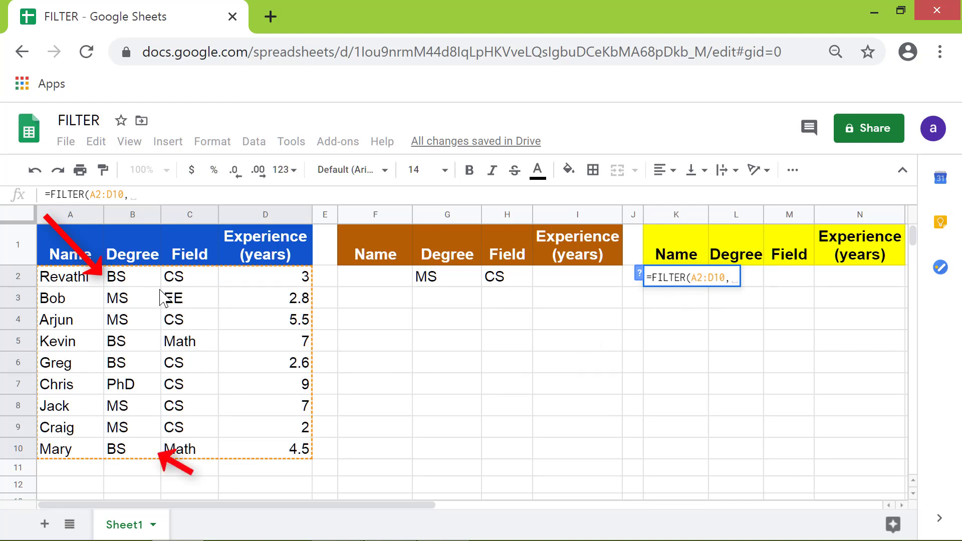
- Add the degree condition B2:B10=G2 to the FILTER formula
click(144, 278)
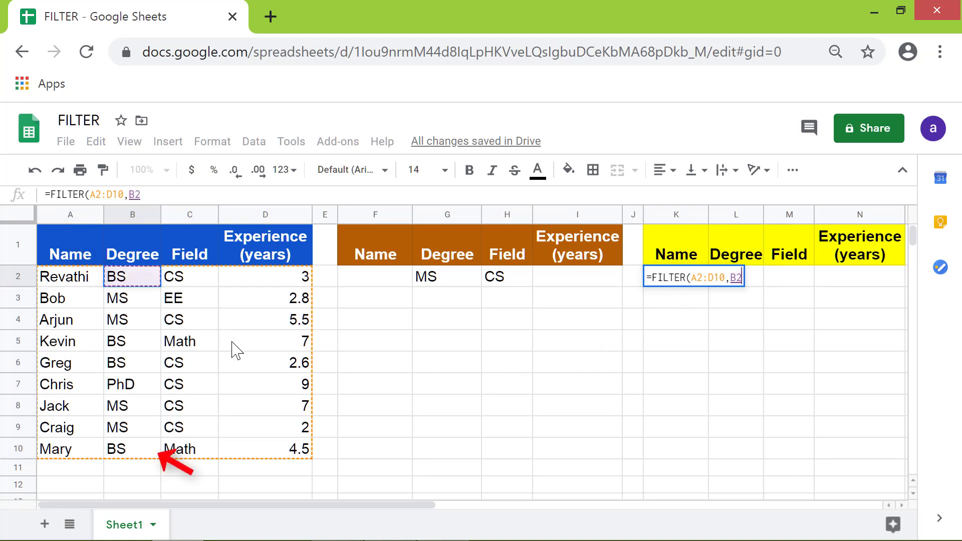
shift+click(128, 454)
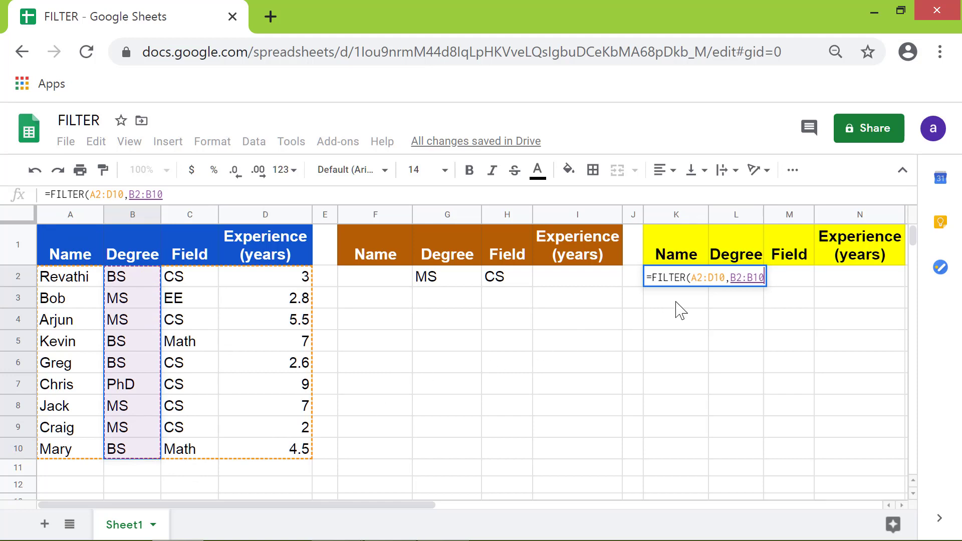
text(=)
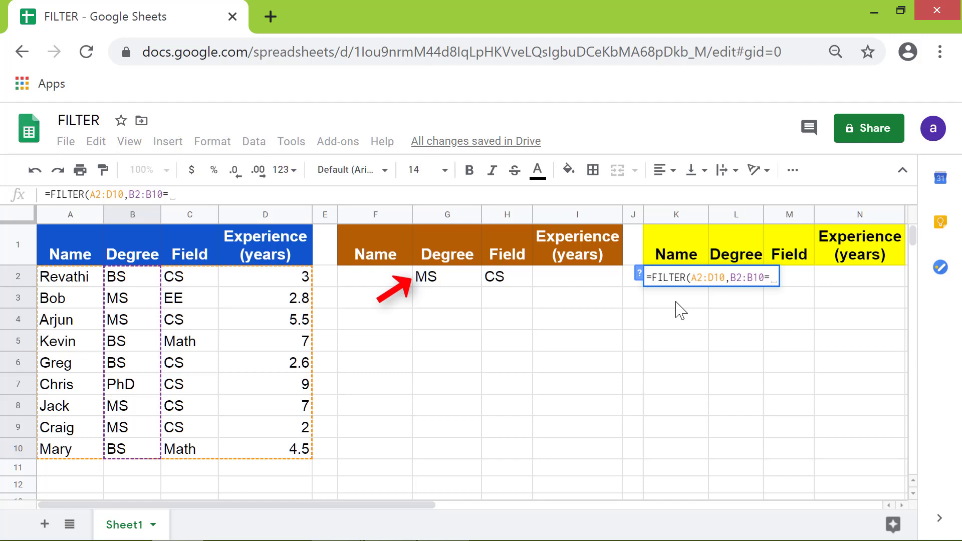
click(454, 281)
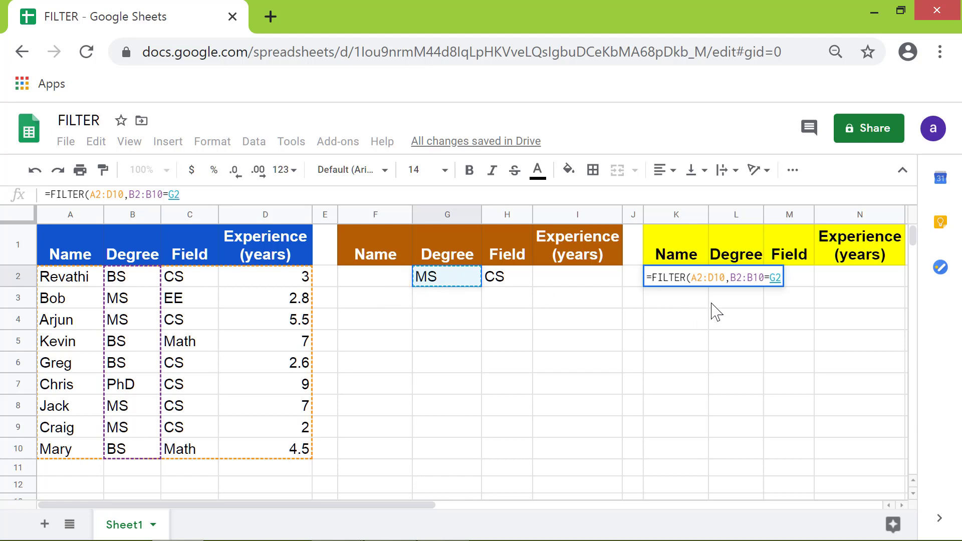
text(,)
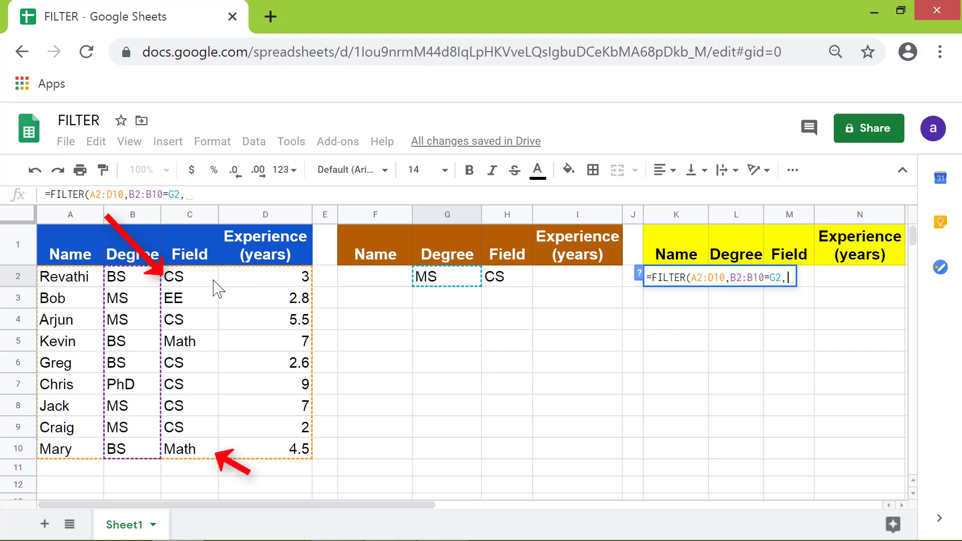
- Add the field condition C2:C10=H2 as the second condition
click(214, 281)
shift+click(201, 451)
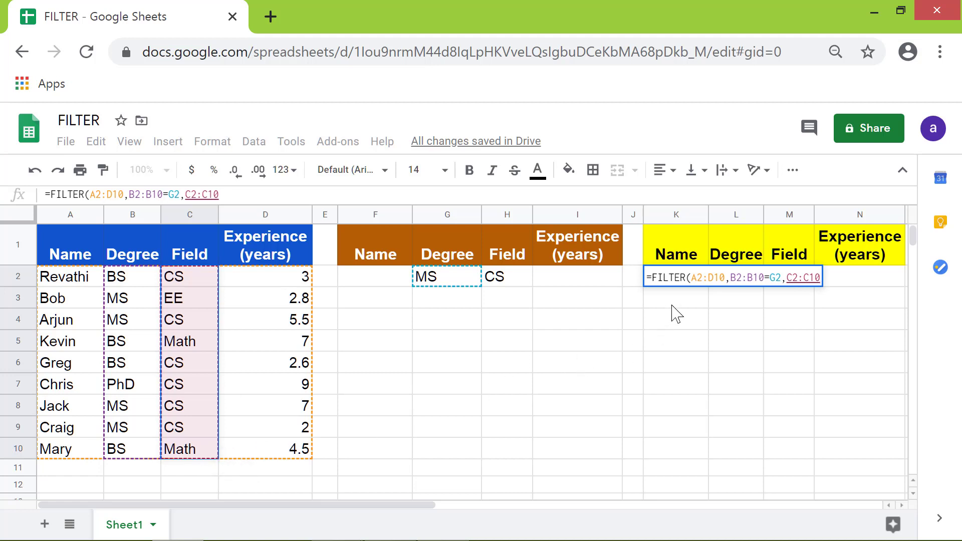
text(=)
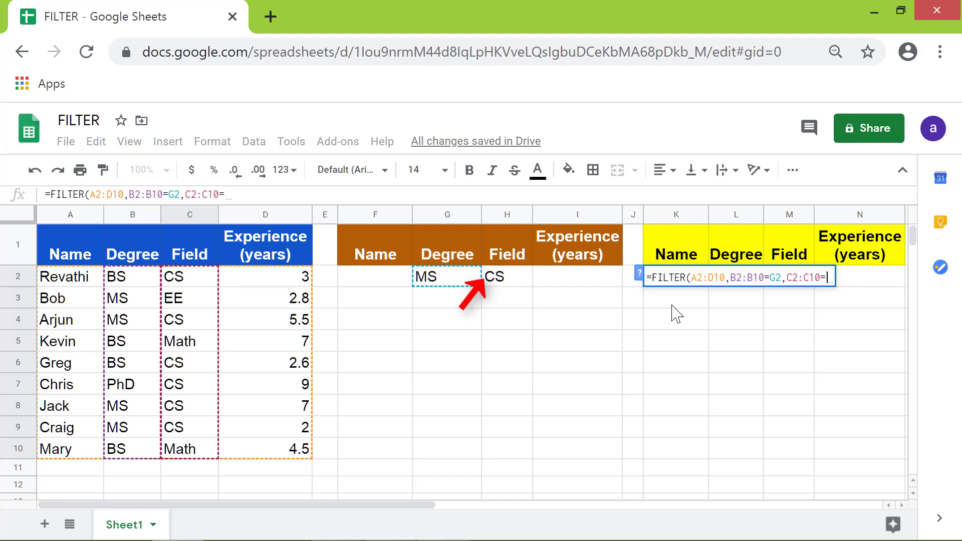
click(521, 279)
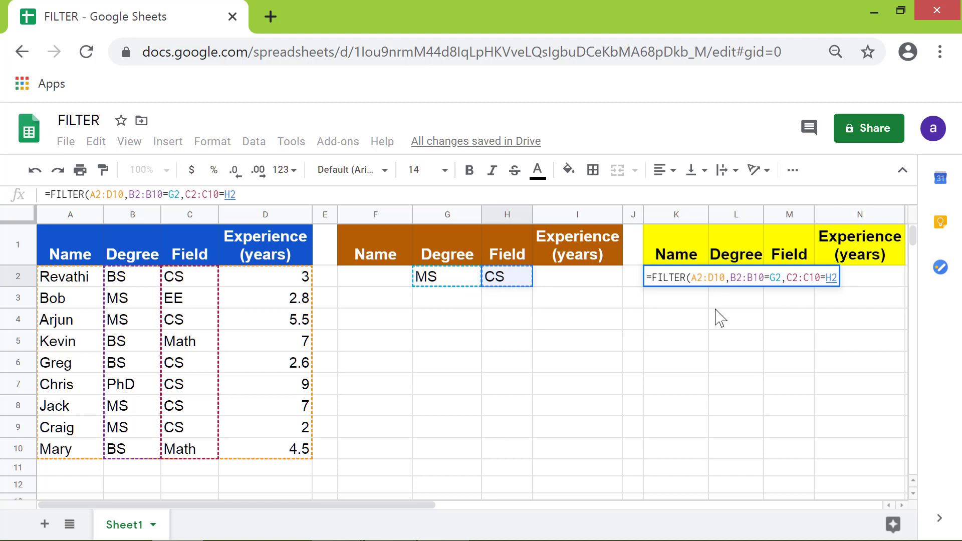
key(Return)
click(693, 371)
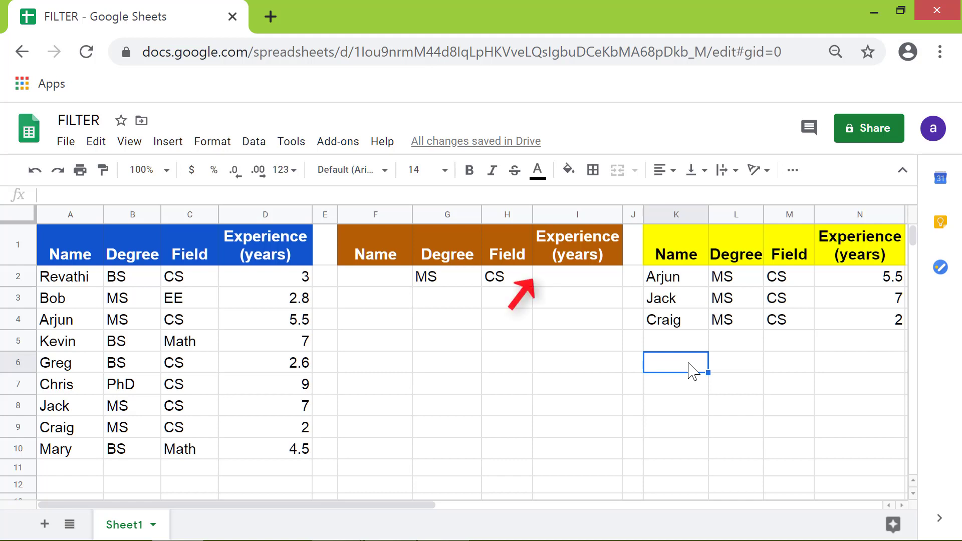
- Enter 2 in I2 as the experience threshold
click(598, 278)
text(2)
key(Return)
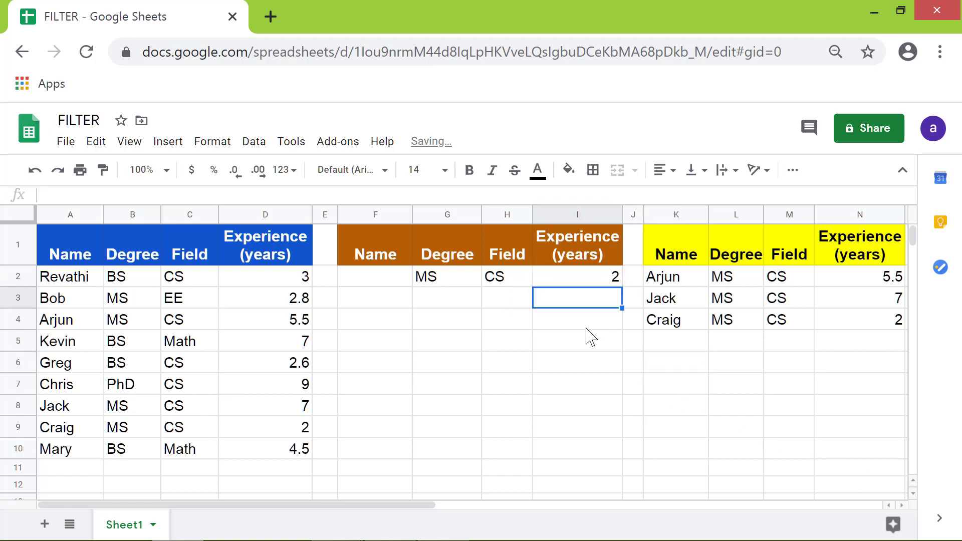
- Append the condition D2:D10>I2 to the K2 FILTER formula and commit it
click(665, 282)
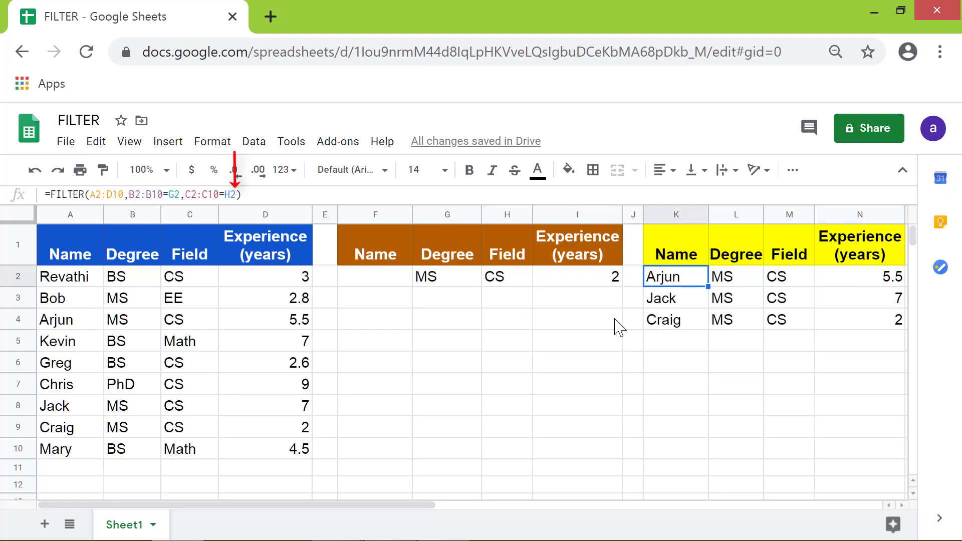
click(239, 195)
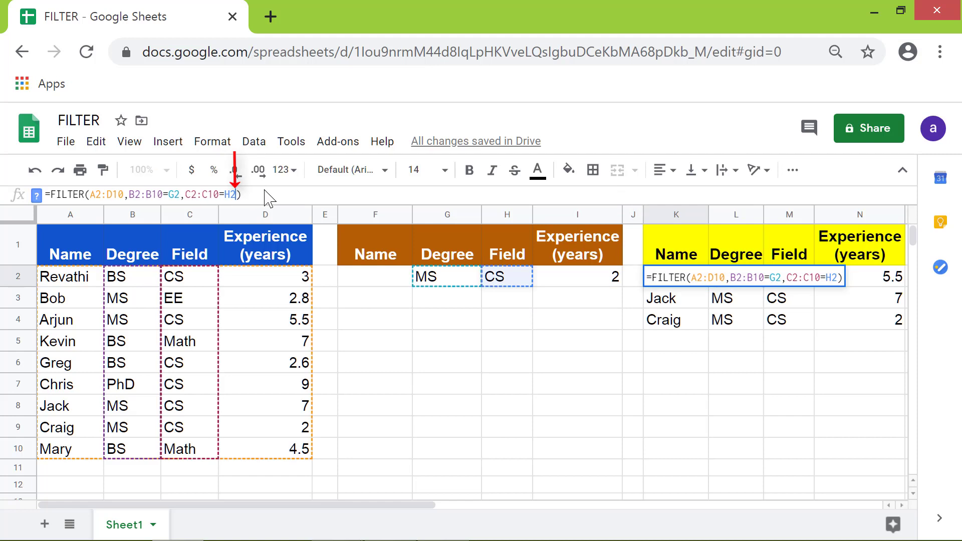
text(,)
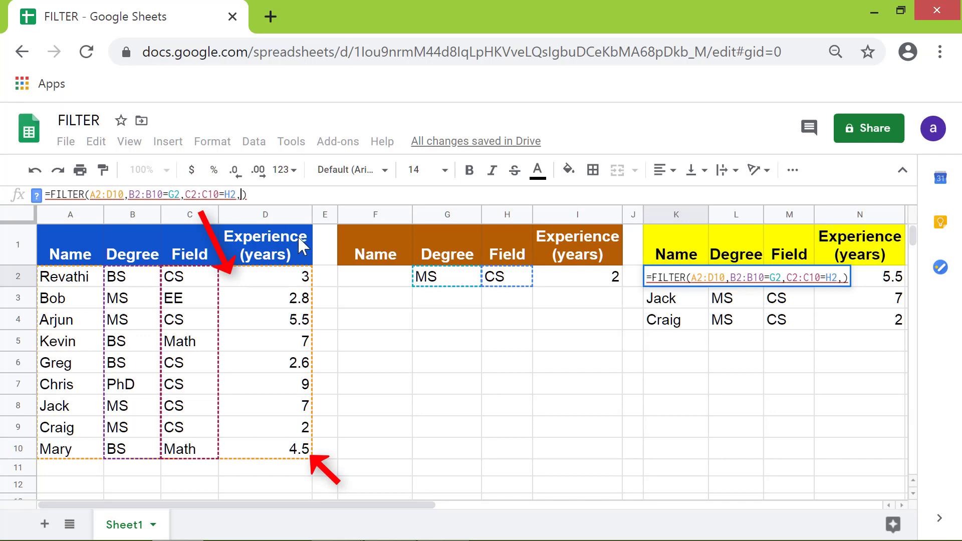
click(283, 277)
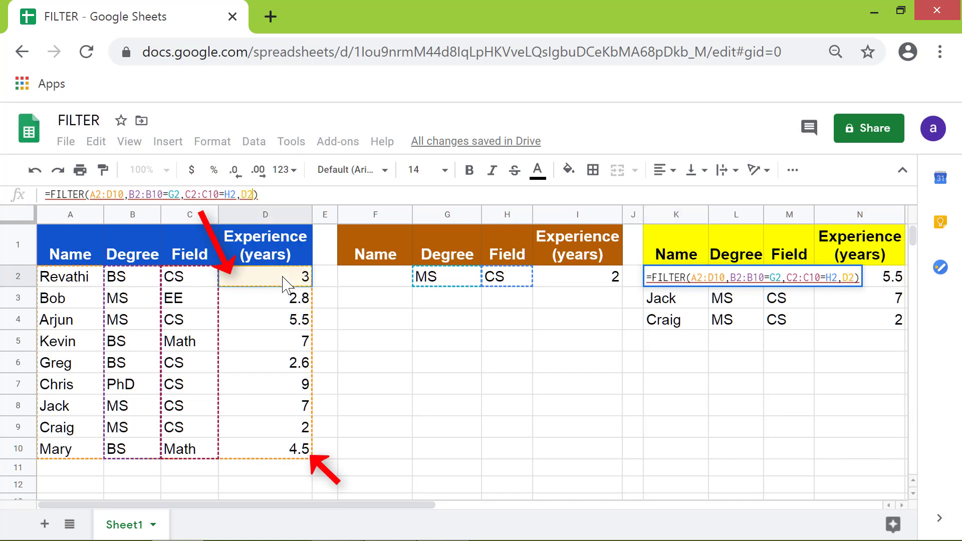
shift+click(304, 447)
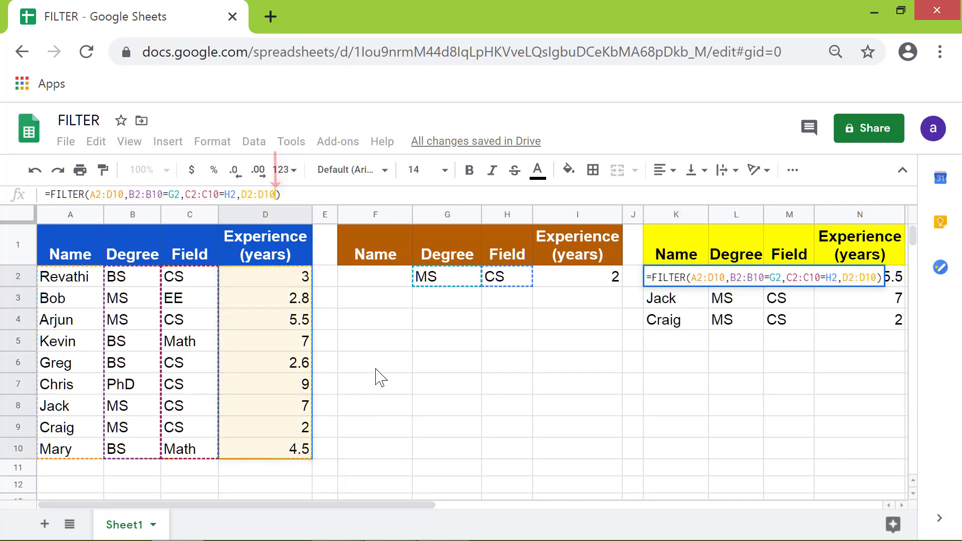
text(>)
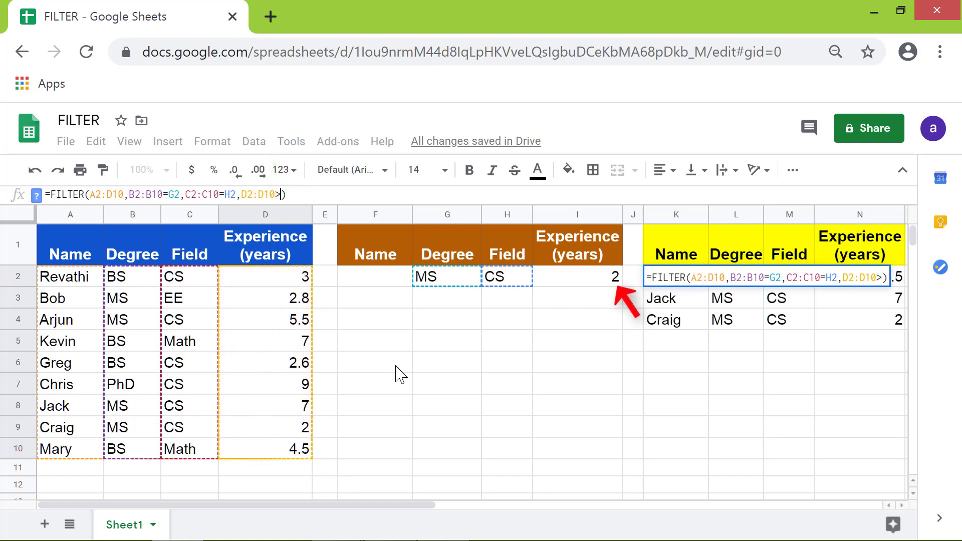
click(579, 283)
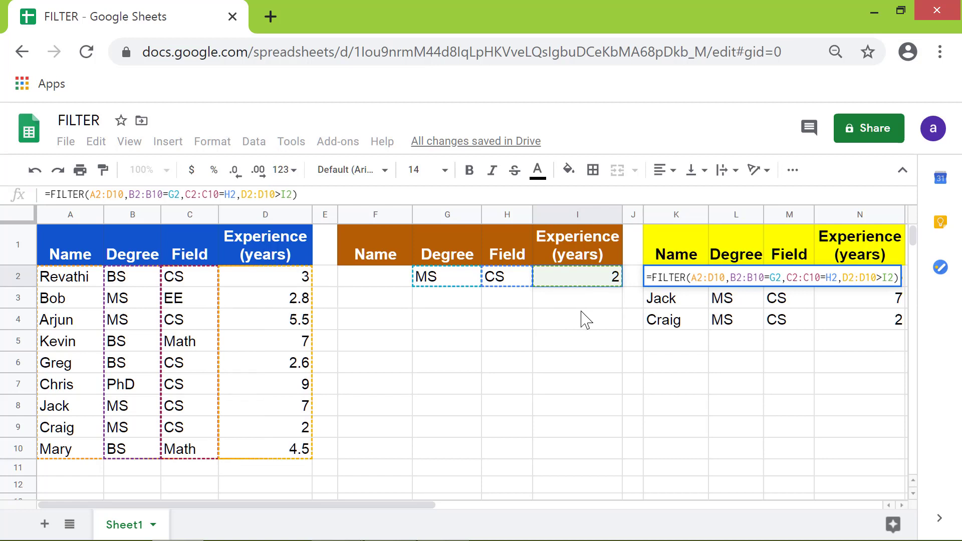
key(Return)
click(664, 324)
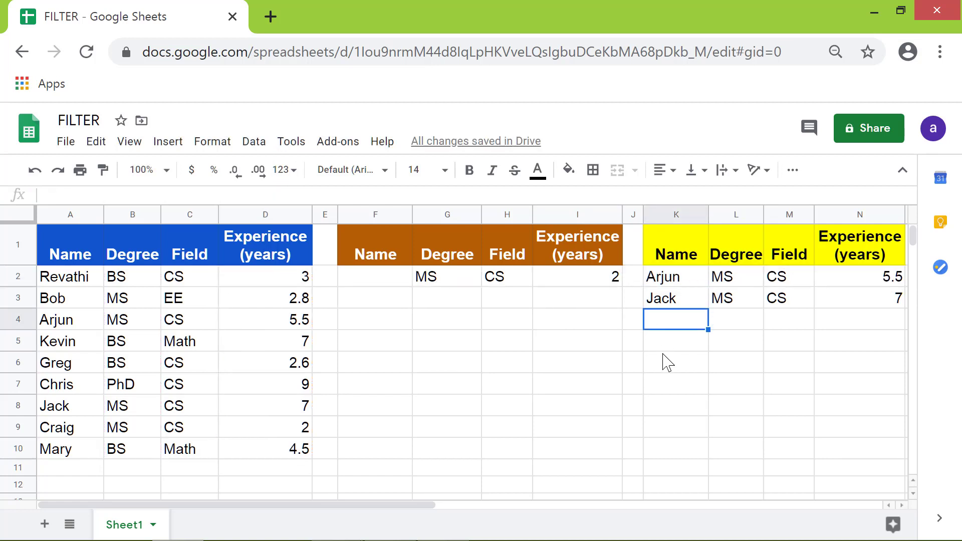